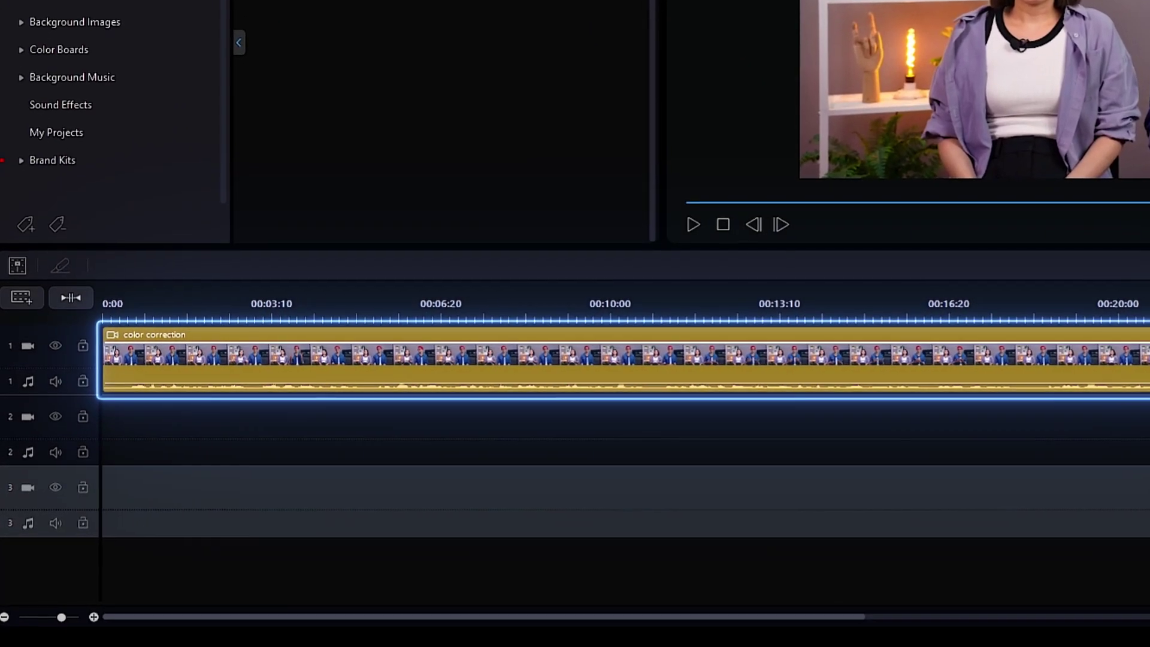
Start Text-Based Editing on the talking-head clip and show the transcription language list.
click(428, 456)
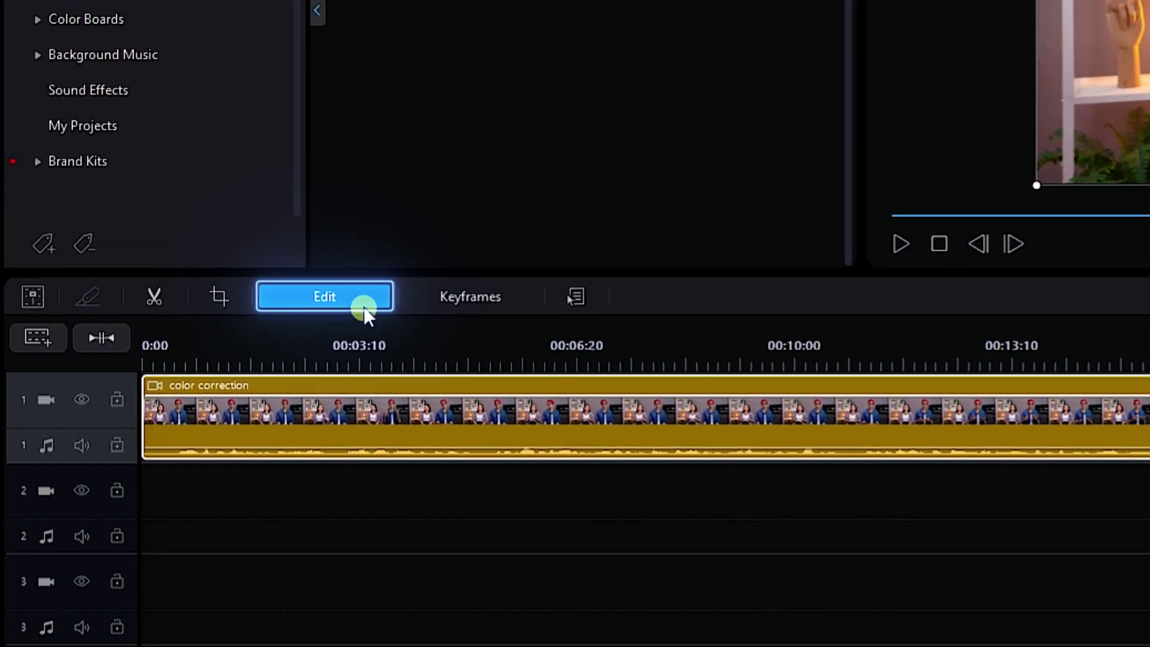
click(270, 266)
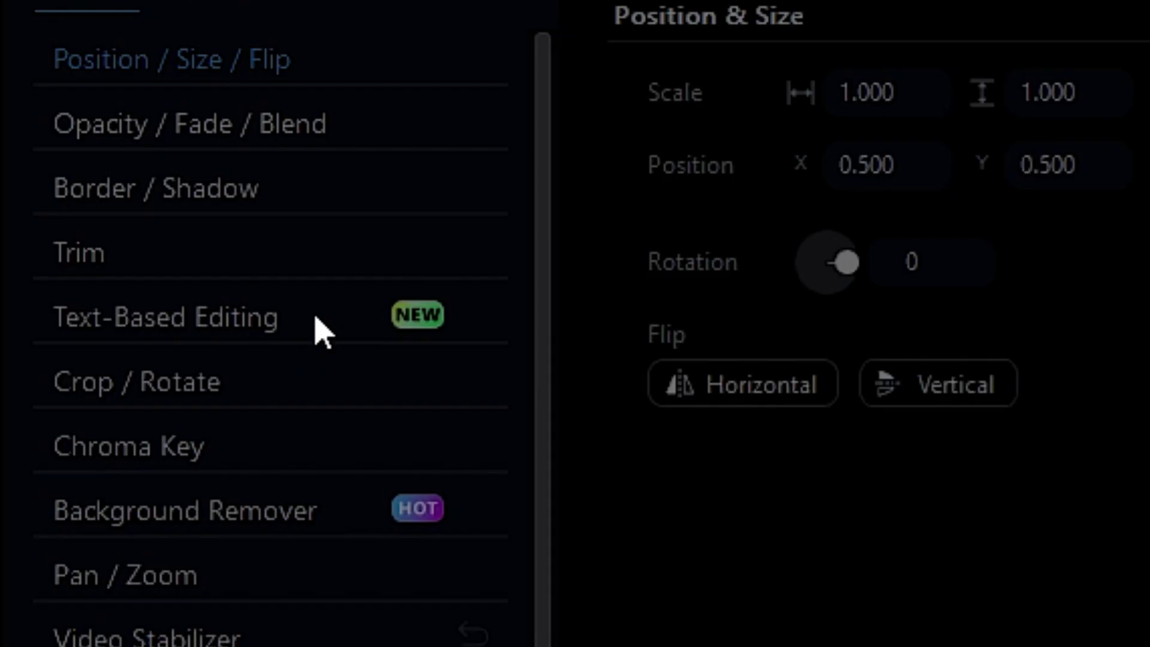
click(314, 318)
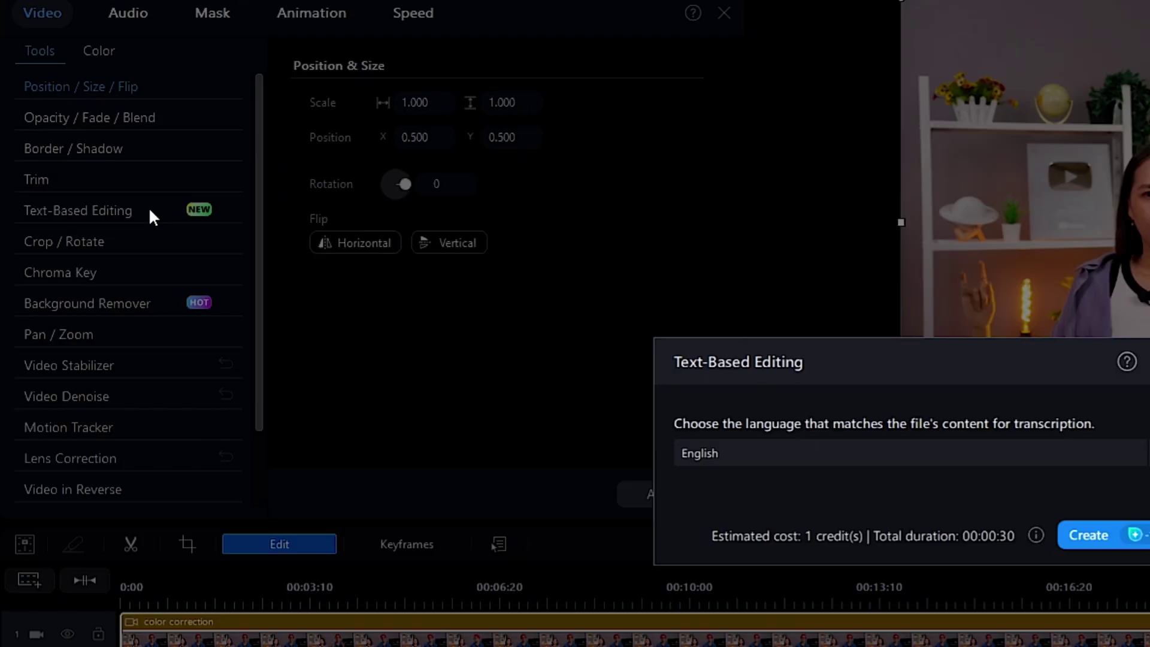
click(742, 324)
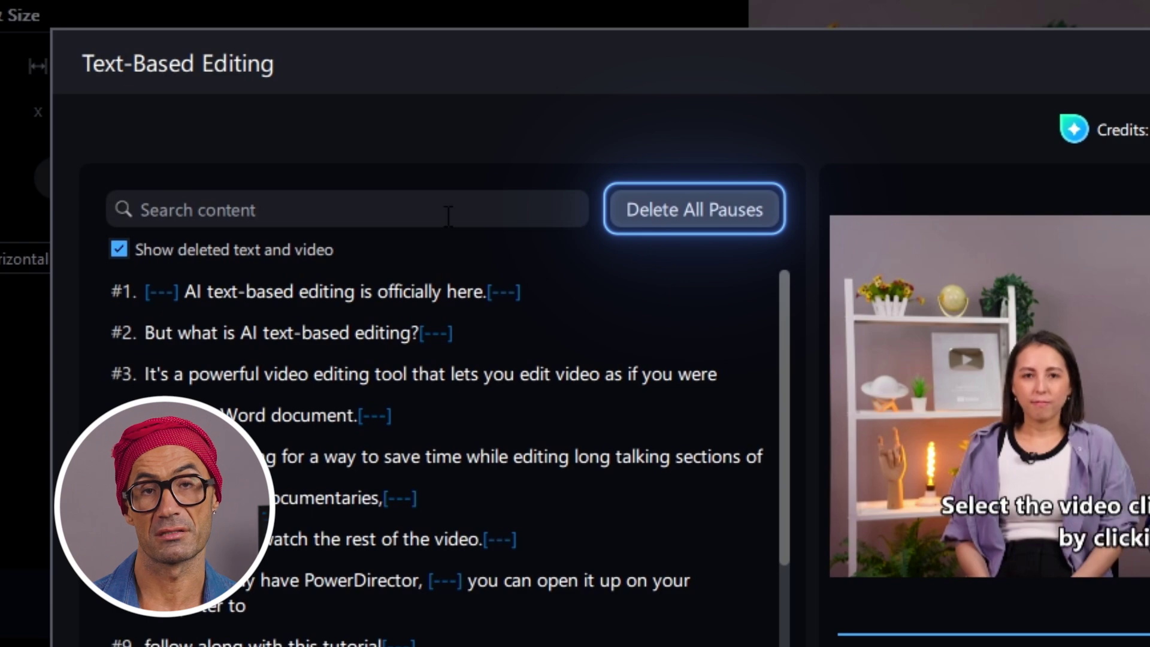
Delete every pause from the transcript with Delete All Pauses, then bring the pauses back.
click(674, 222)
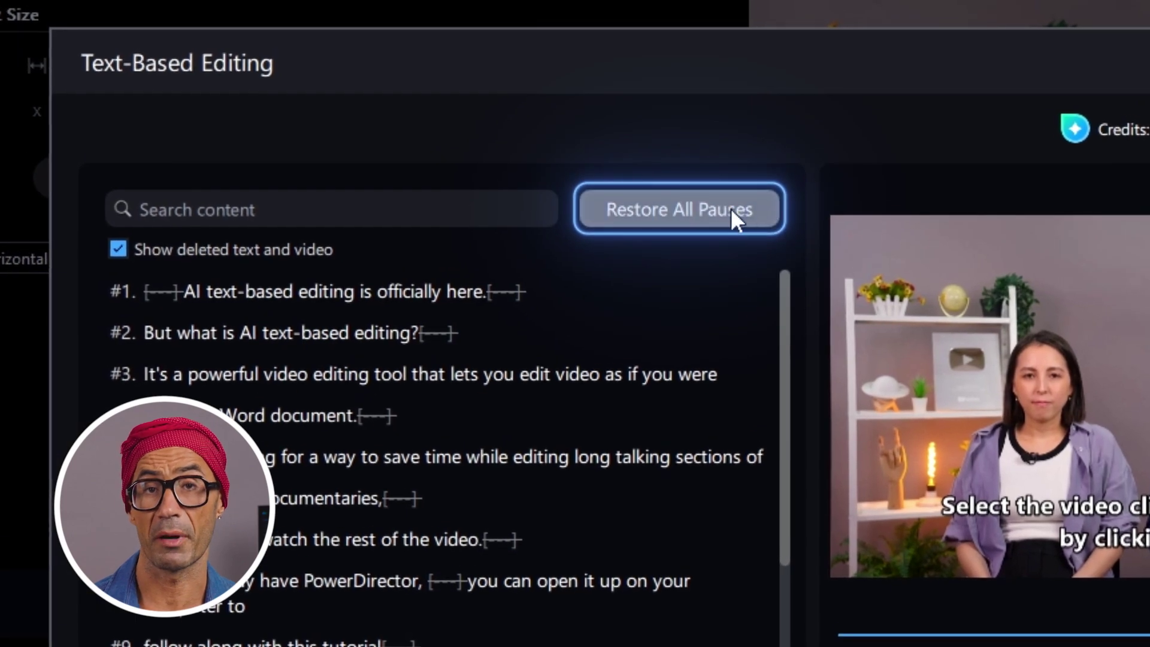
click(734, 217)
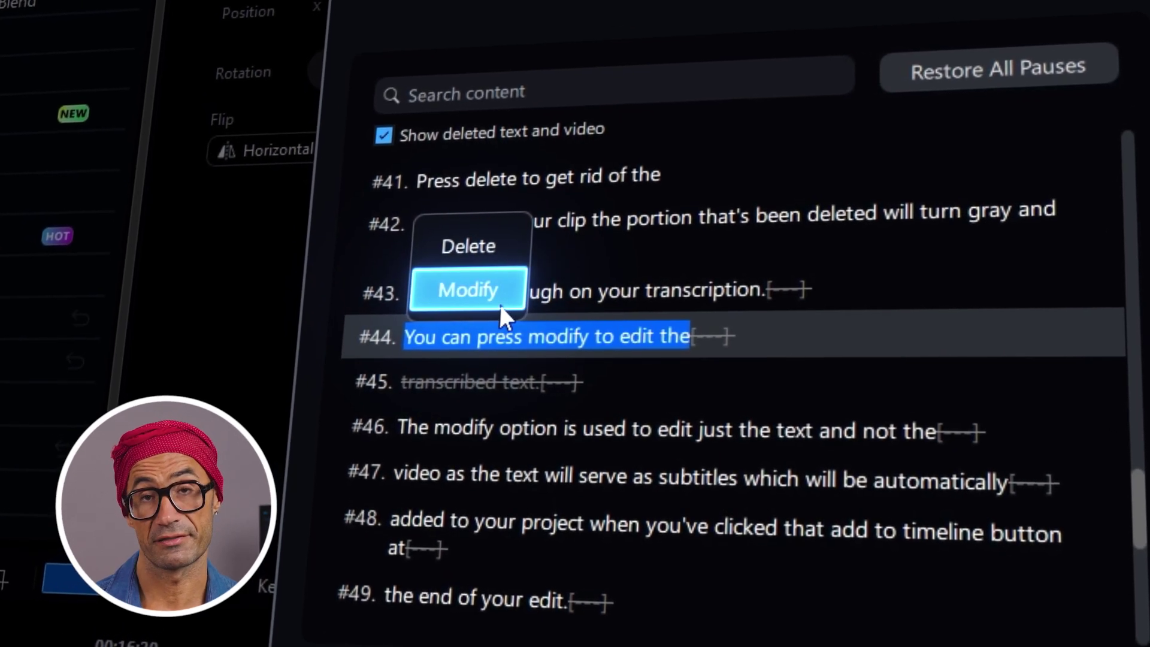
Open transcript line #44 for rewriting.
click(500, 301)
text(transcr)
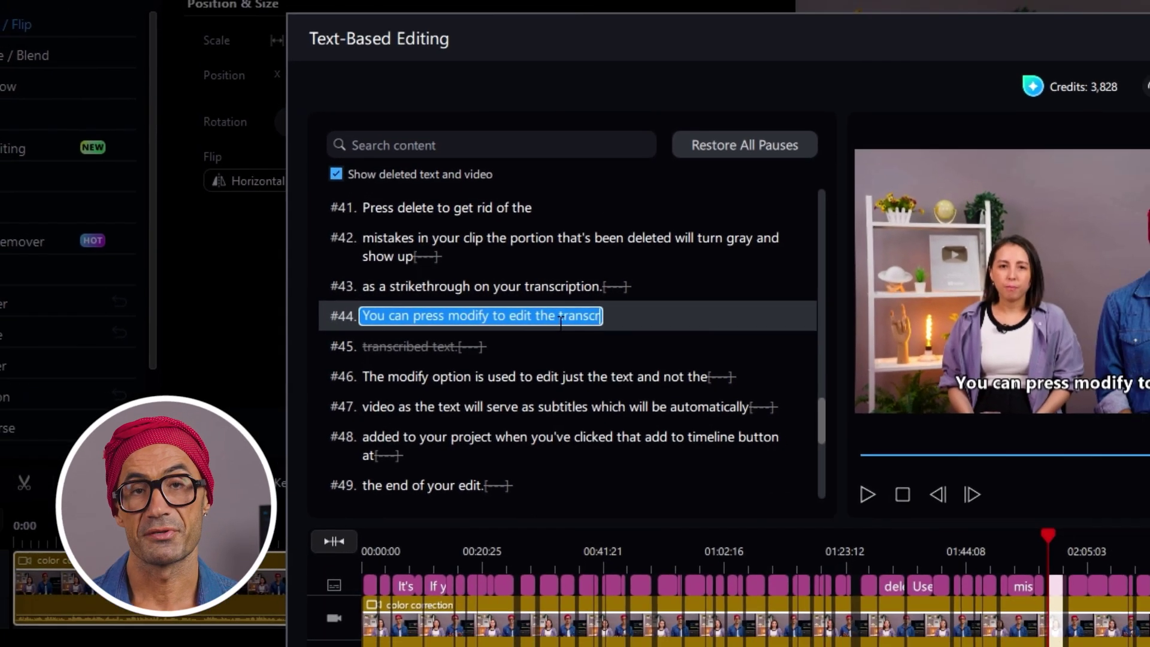
text(ibed text)
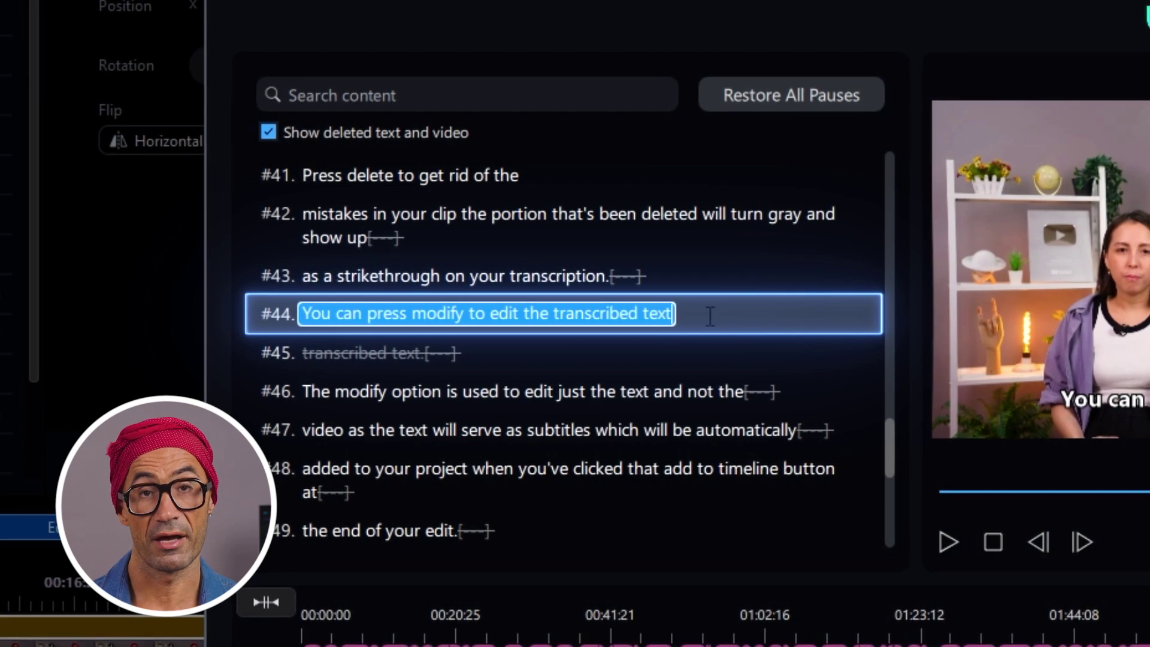
Confirm line #44 as 'You can press modify to edit the transcribed text' and add the edits to the timeline.
key(Return)
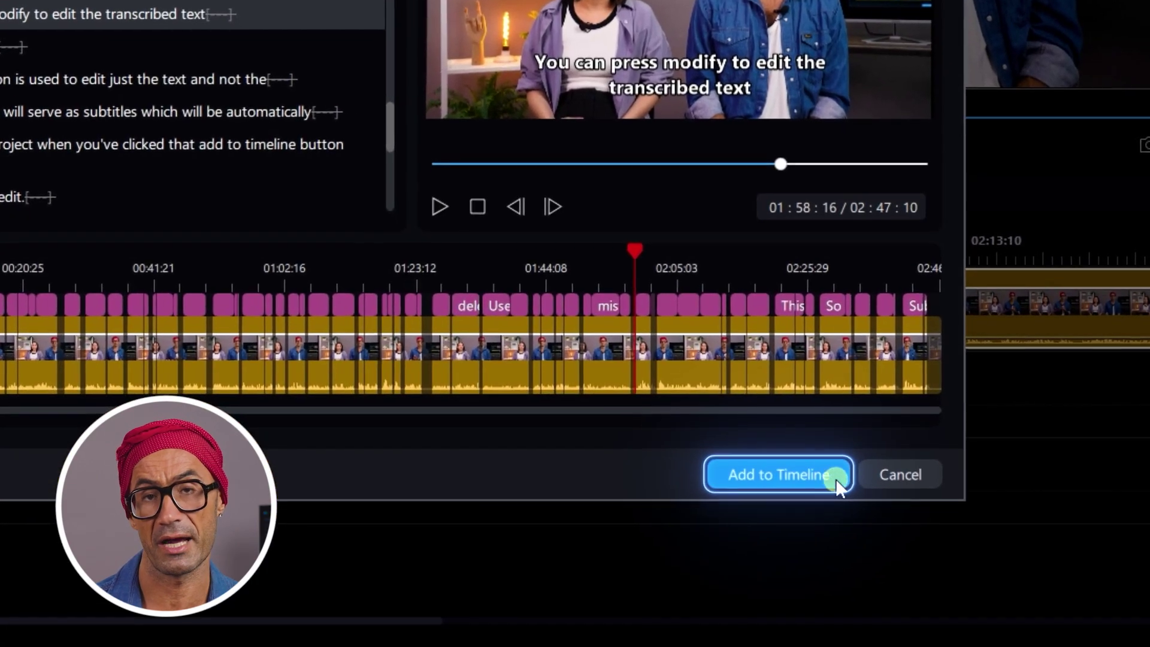
click(836, 479)
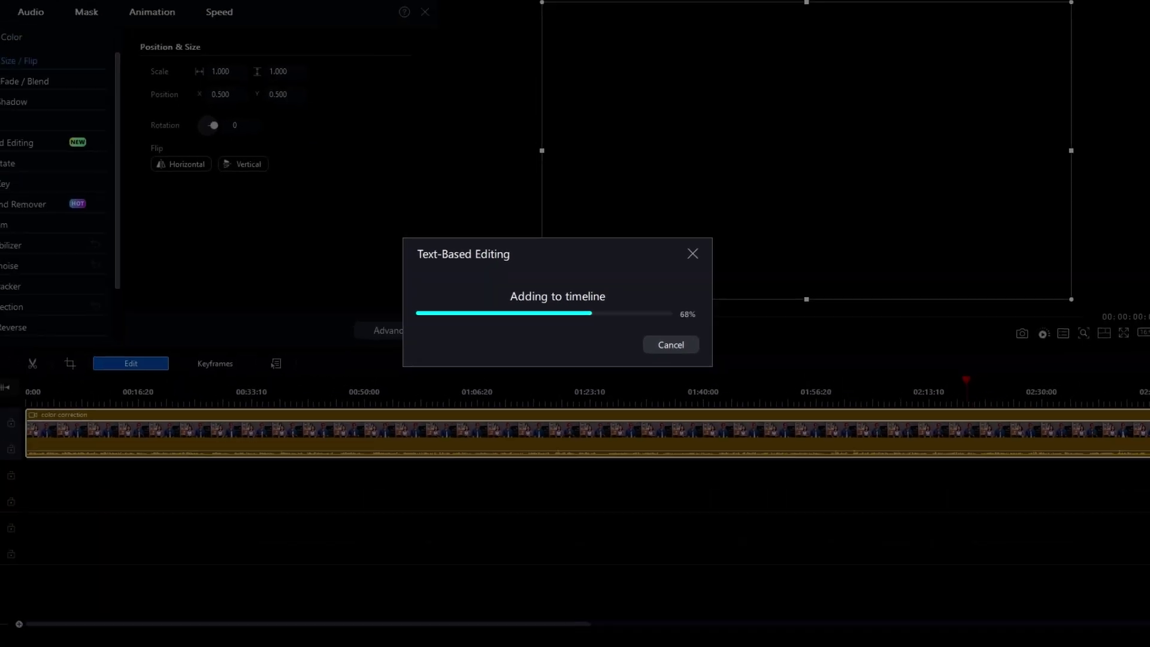